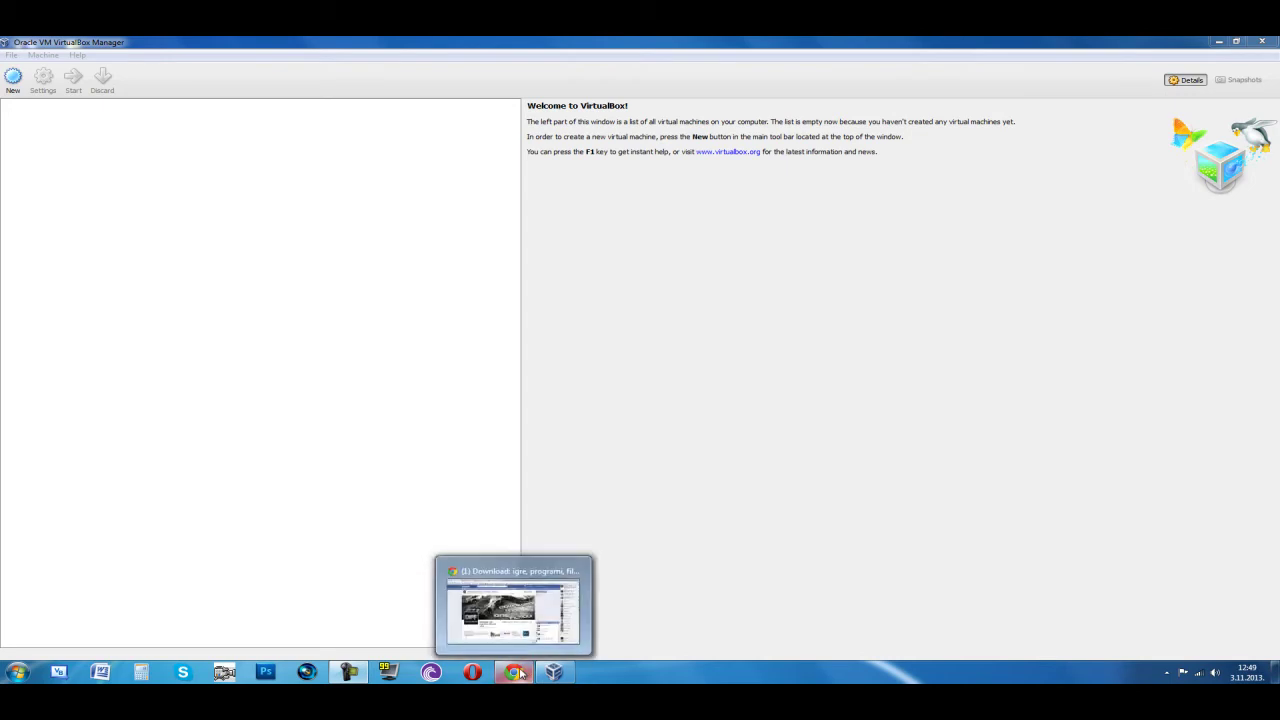
- Start creating a new virtual machine and name it BackTrack5 R2
click(367, 480)
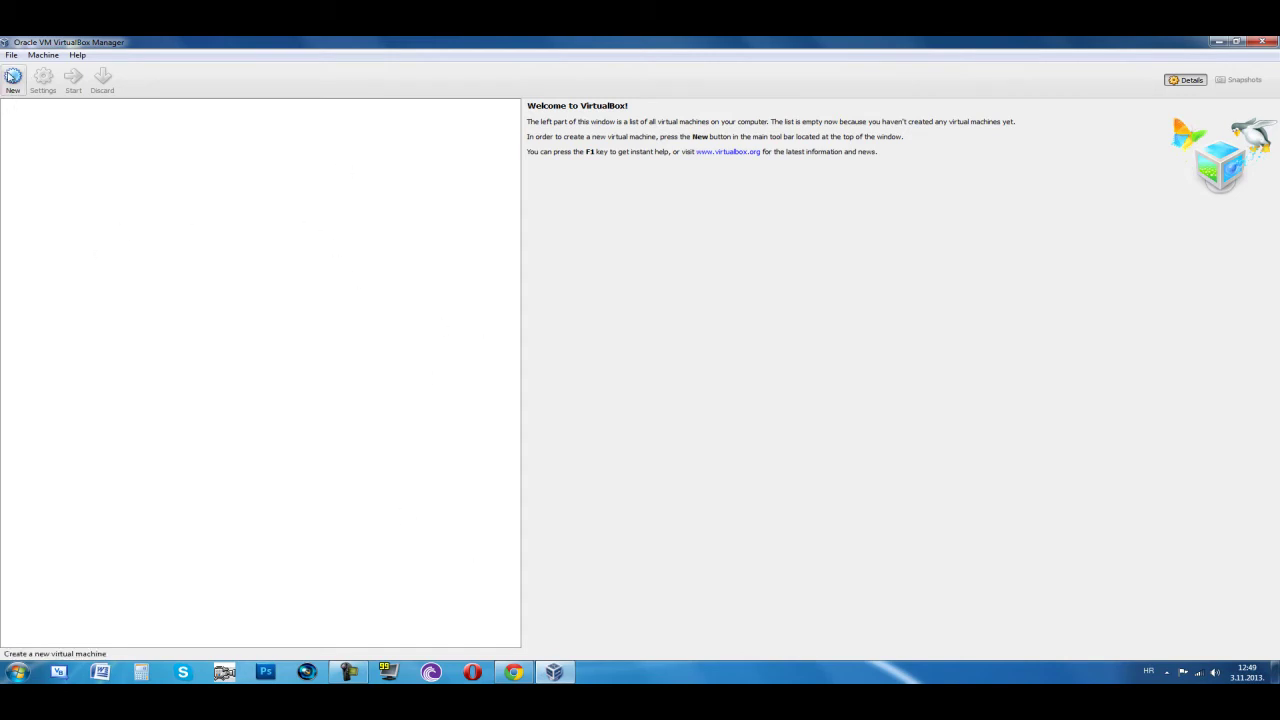
click(14, 80)
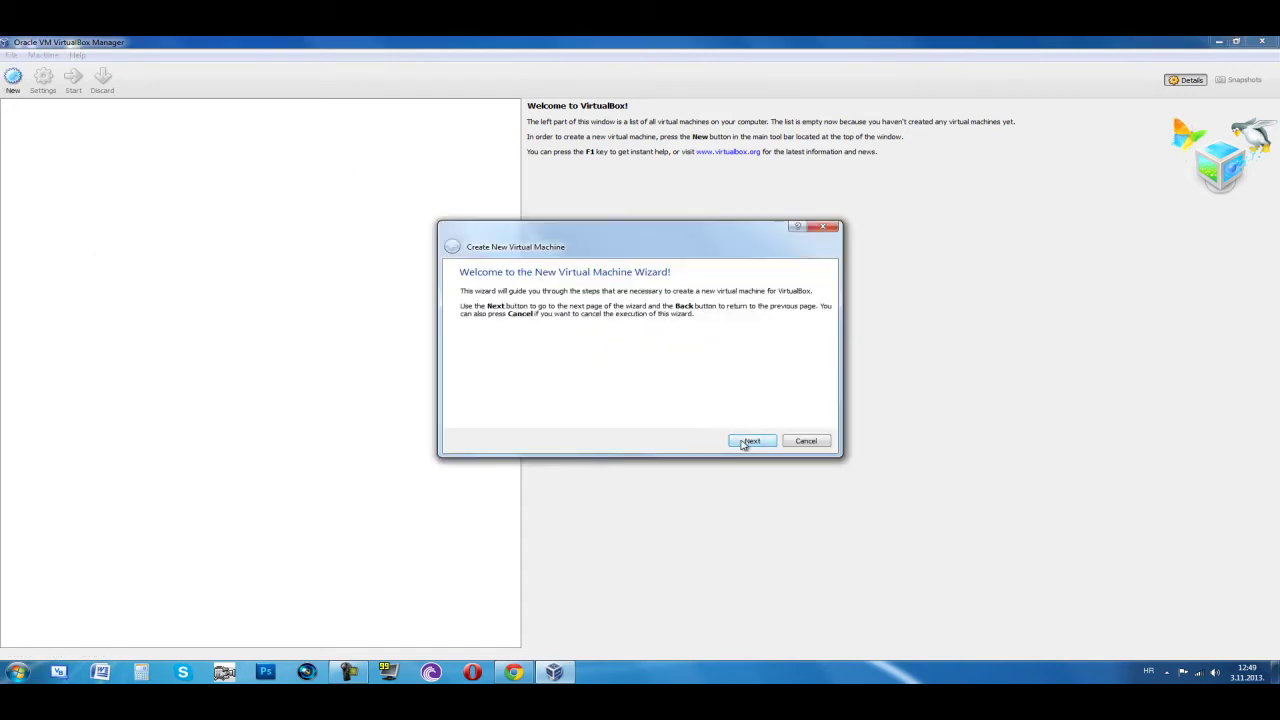
click(746, 441)
text(BackTrac)
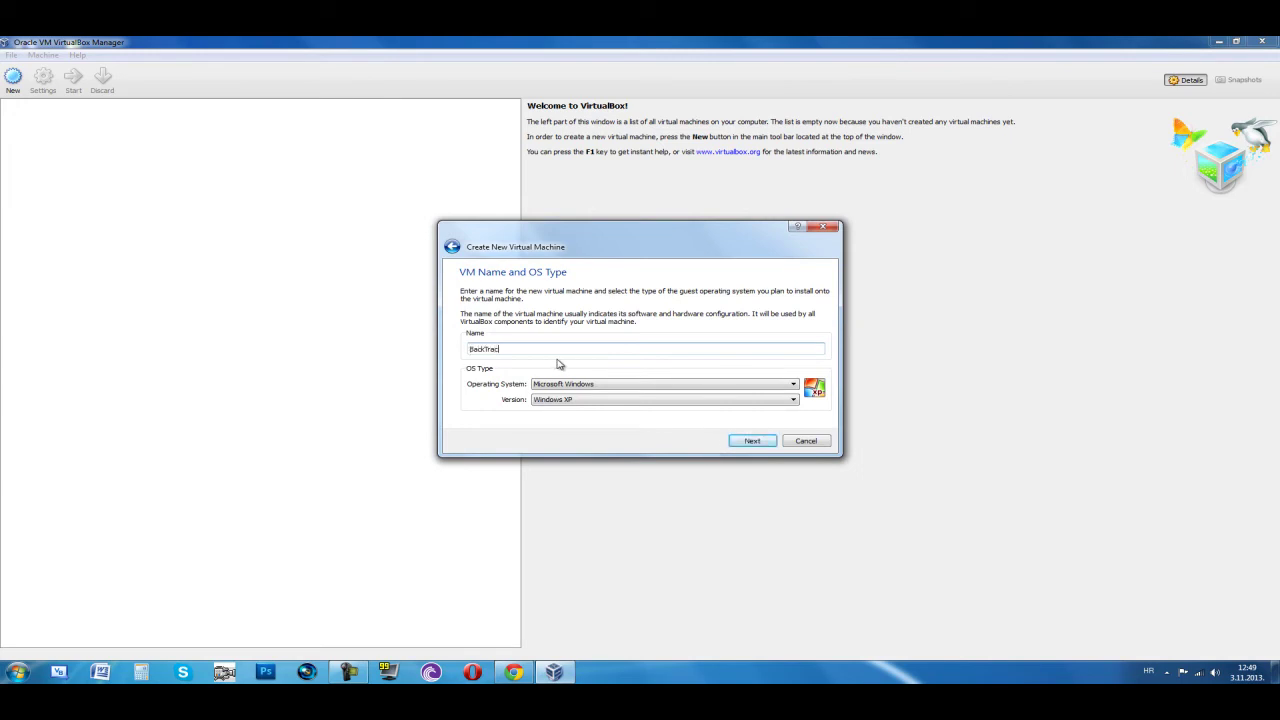
text(k5 R2)
key(Tab)
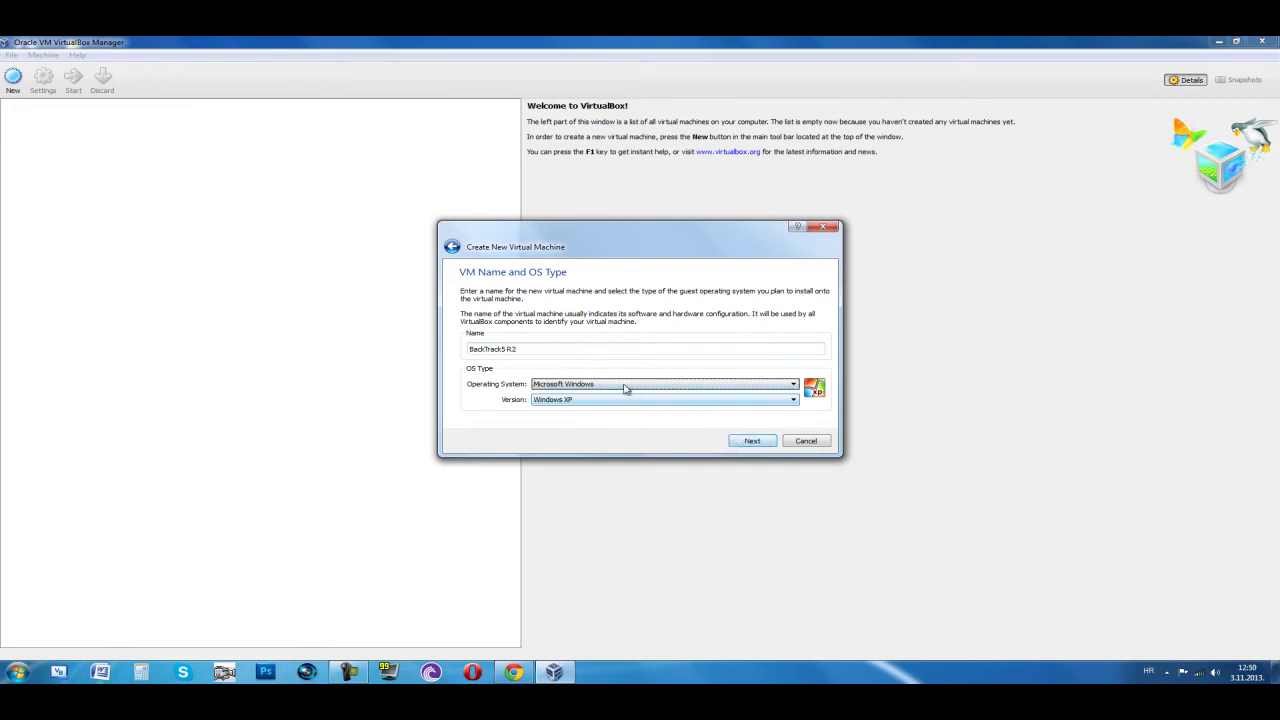
- Set the new machine's operating system to Linux and its version to Linux 2.4 (64 bit)
click(625, 388)
click(566, 402)
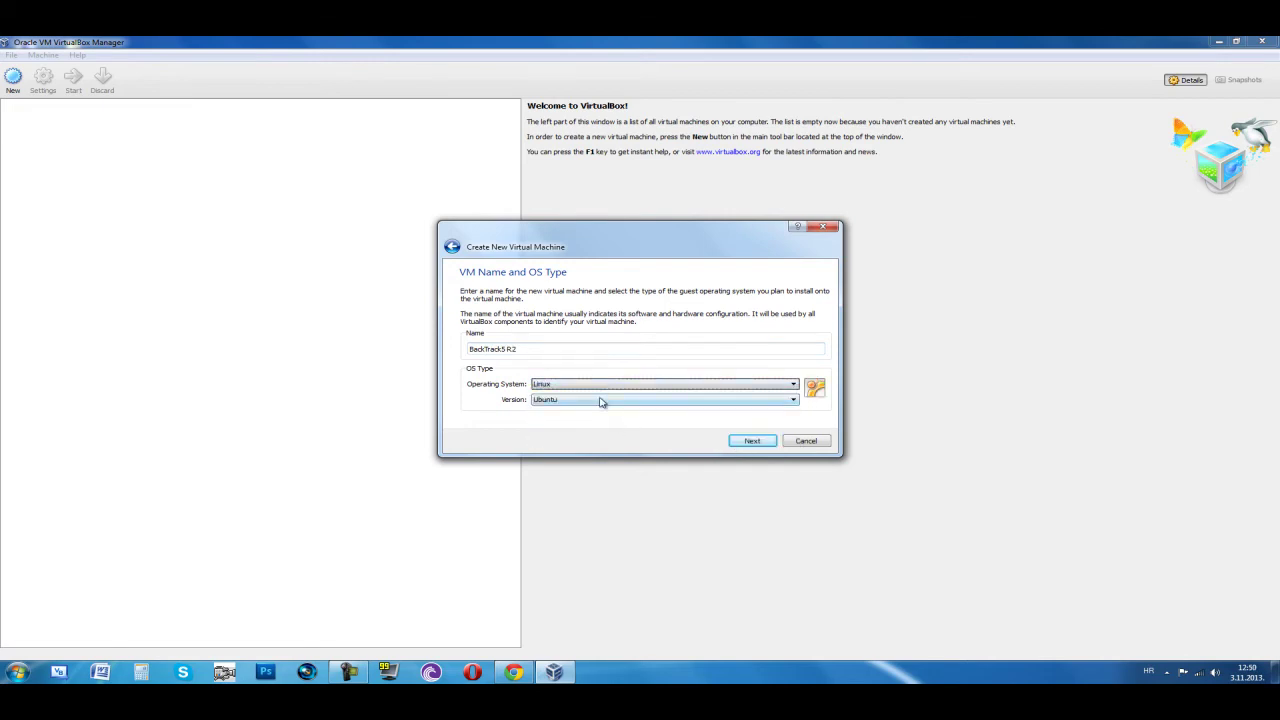
click(600, 402)
scroll(793, 448, up, 3)
scroll(793, 448, up, 4)
click(603, 427)
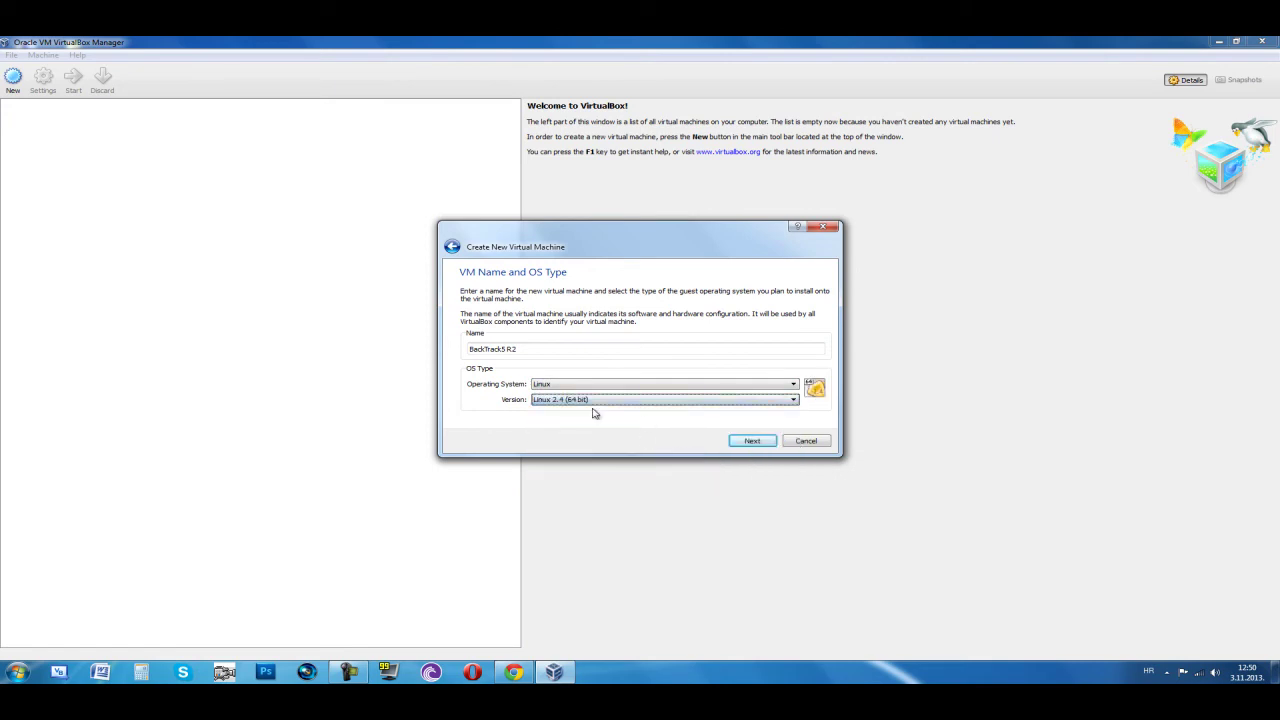
click(751, 442)
- Allocate 2048 MB of base memory and proceed with creating a new start-up hard disk
drag(474, 330, 548, 331)
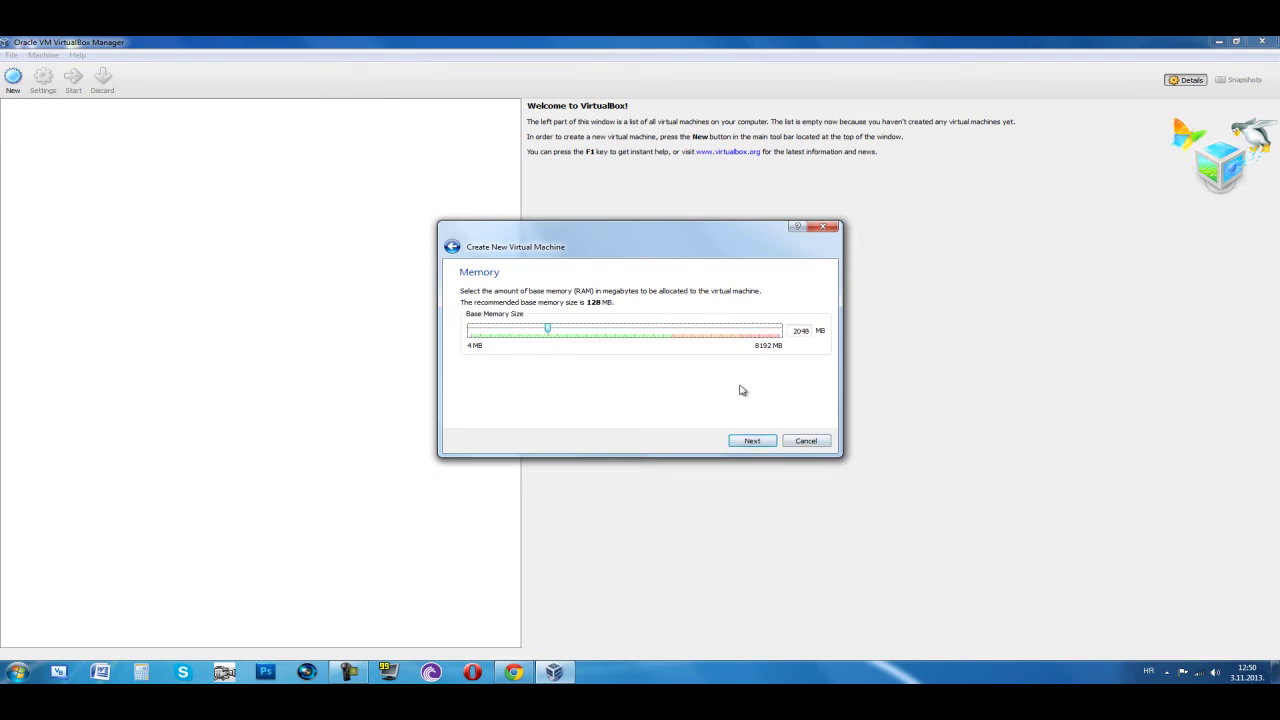
click(752, 441)
click(752, 441)
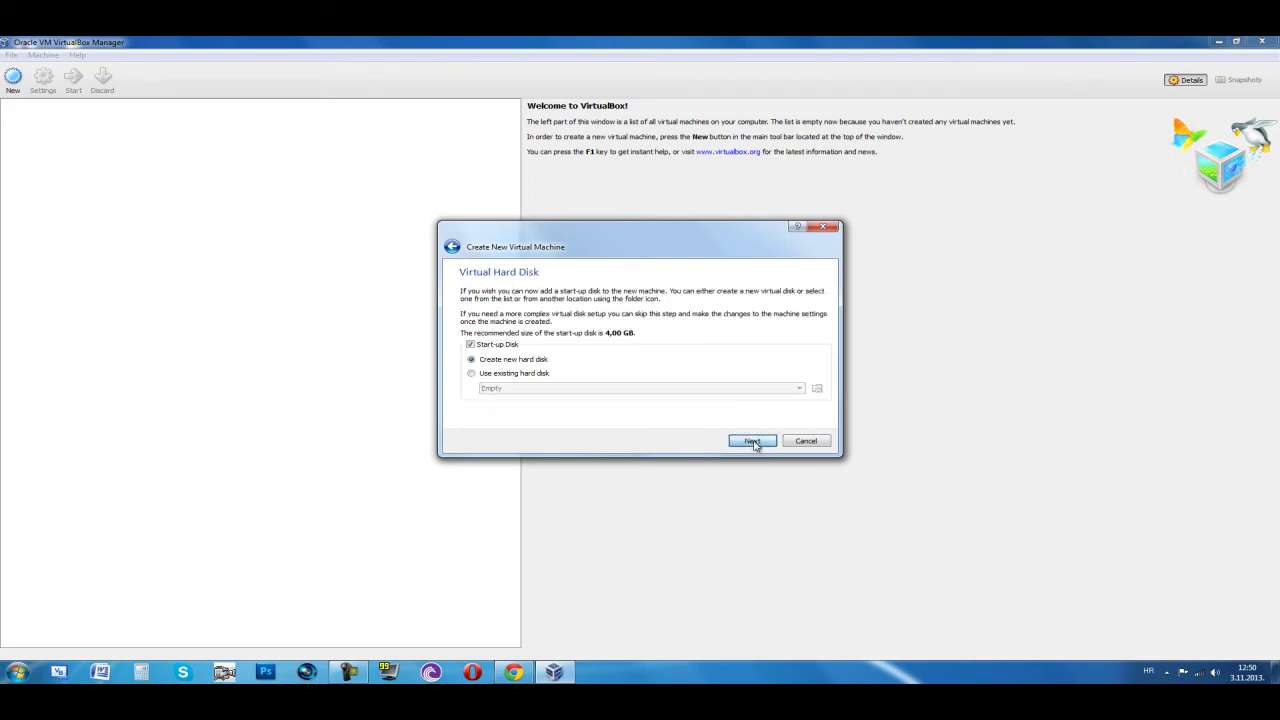
- Create a dynamically allocated VDI disk of 20,89 GB and finish creating the virtual machine
click(764, 436)
click(764, 436)
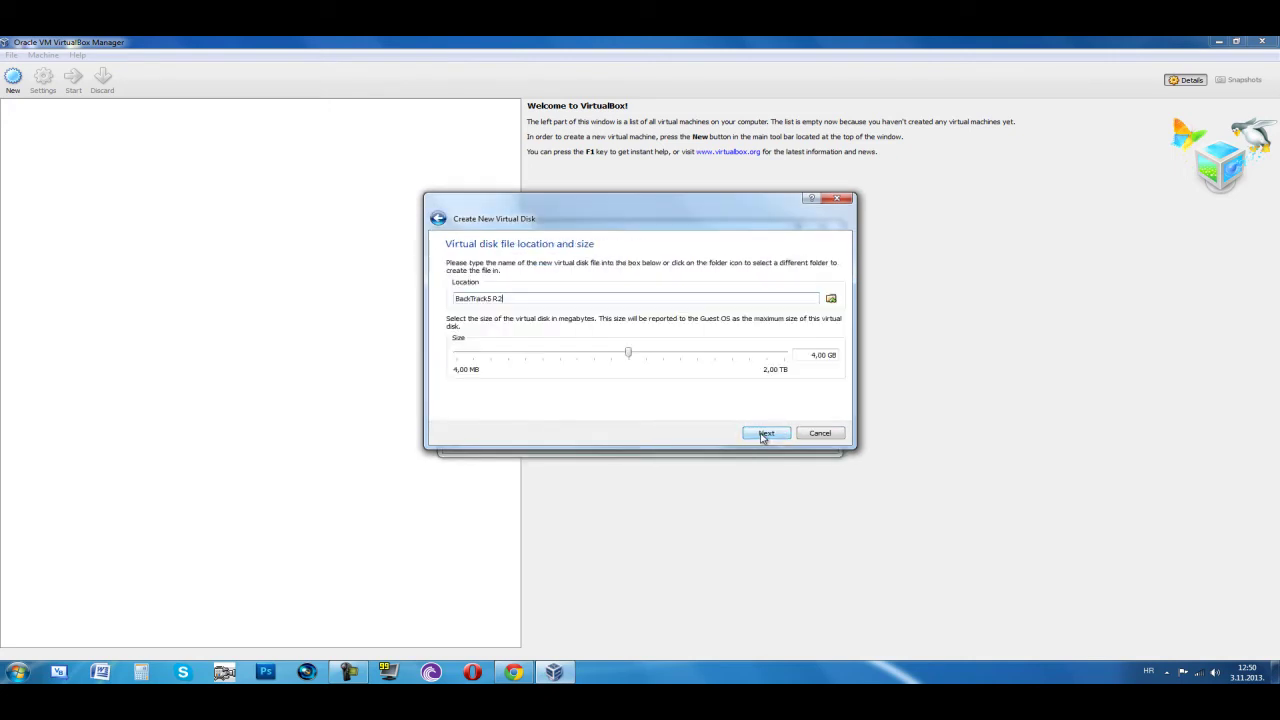
drag(628, 352, 672, 361)
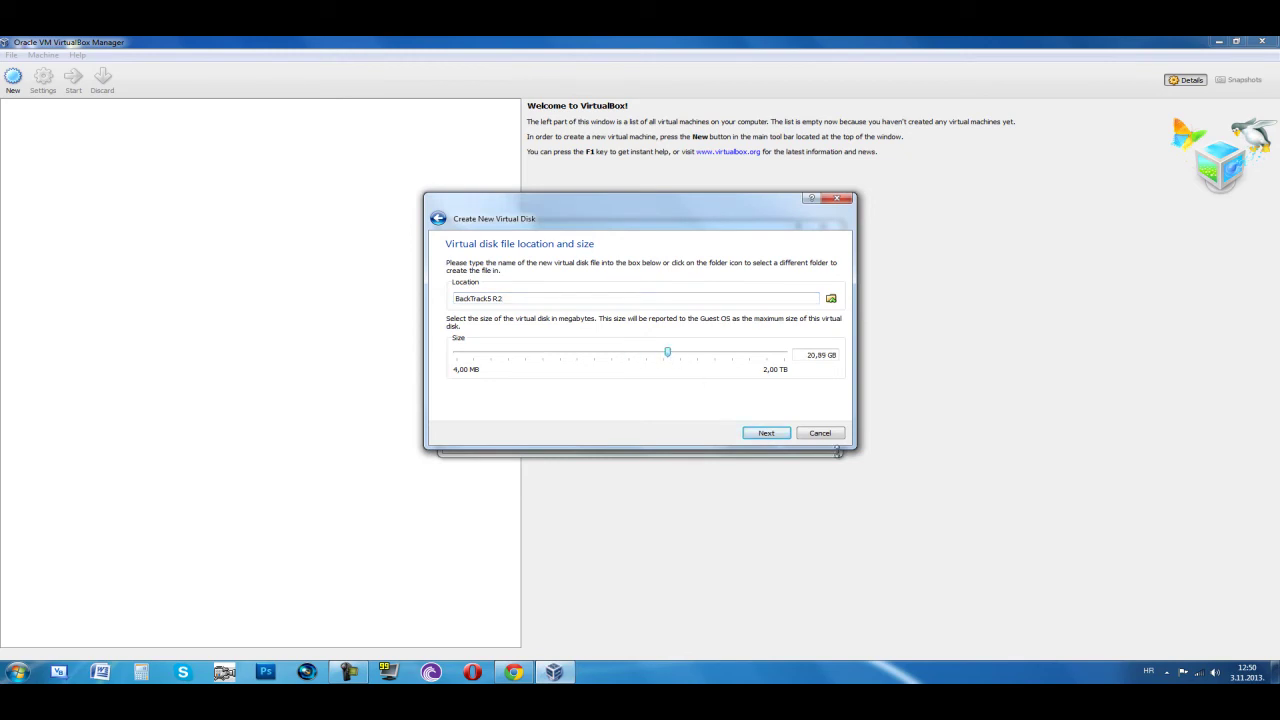
click(767, 436)
click(767, 433)
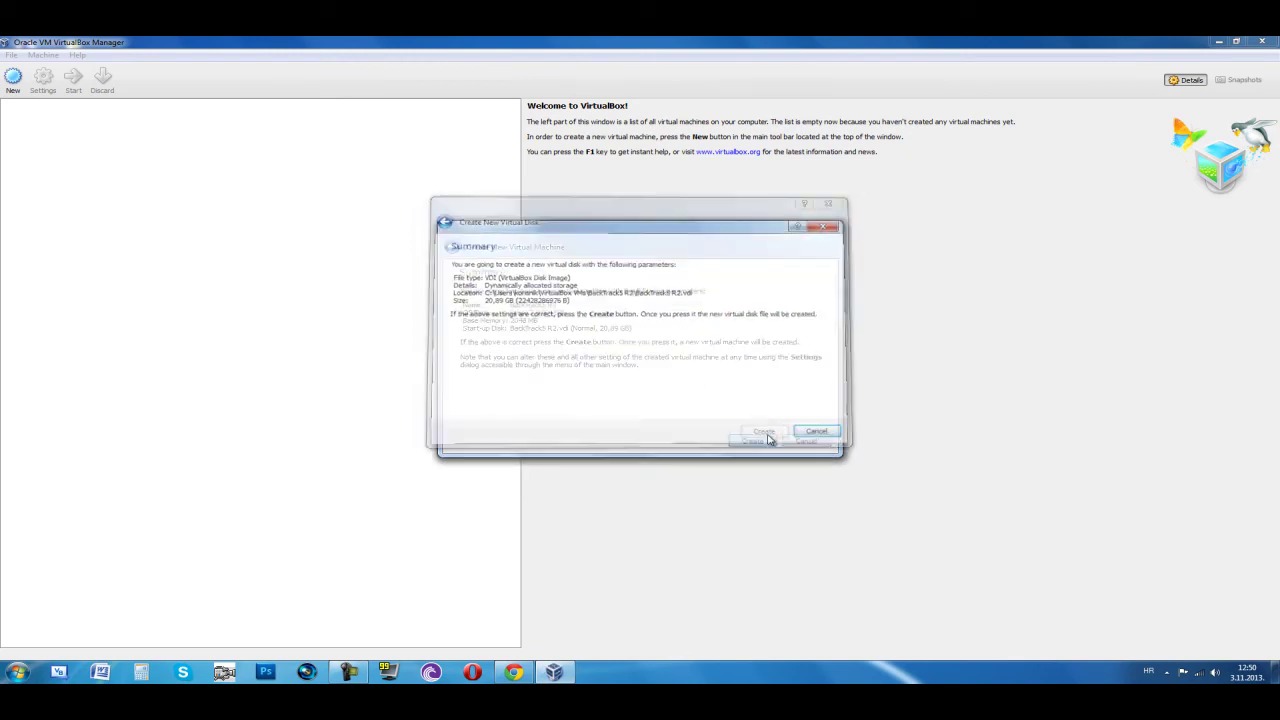
click(758, 437)
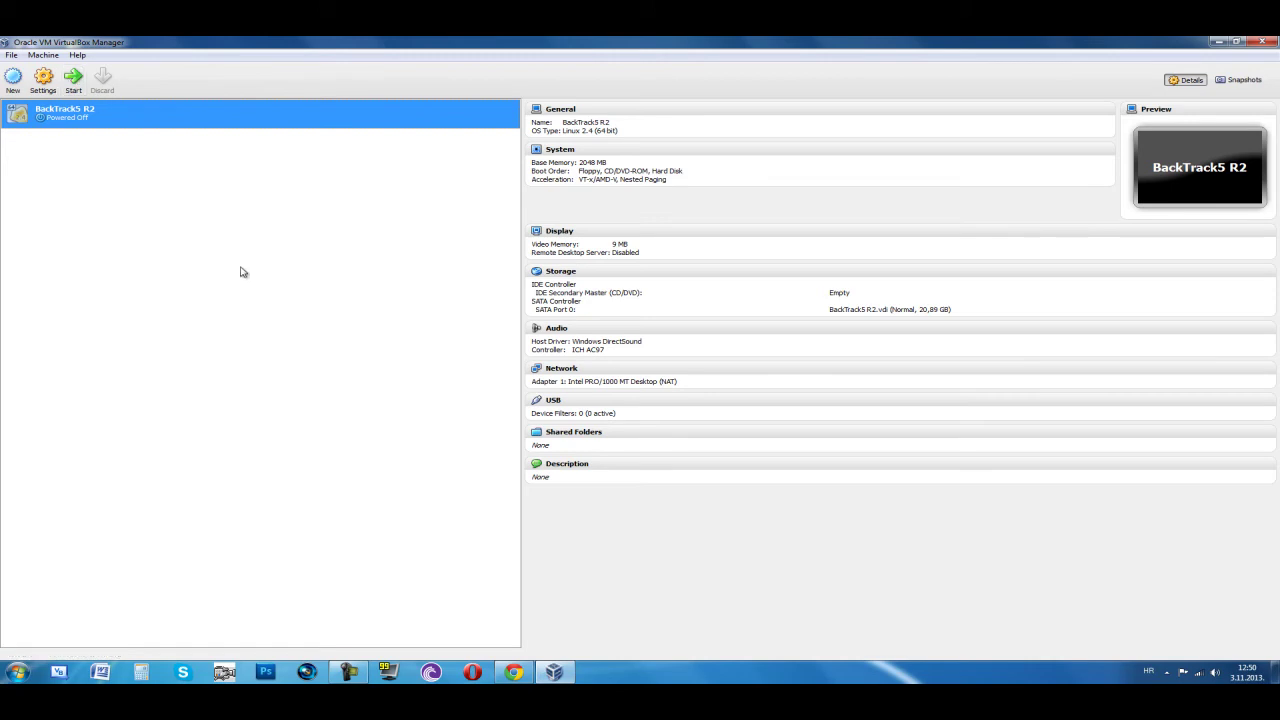
- Start the BackTrack5 R2 machine from the desktop image BT5R2-KDE-64.iso as installation media and maximize its window
click(76, 82)
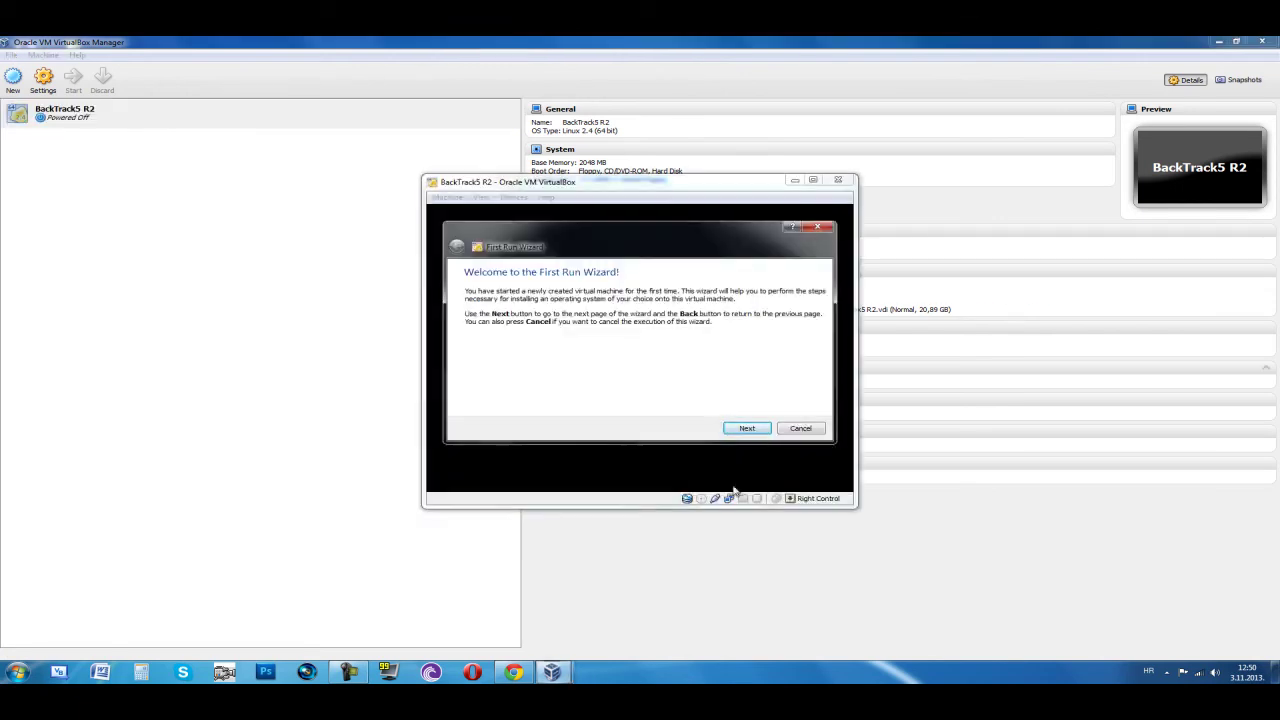
click(745, 429)
click(803, 333)
drag(1078, 350, 1078, 442)
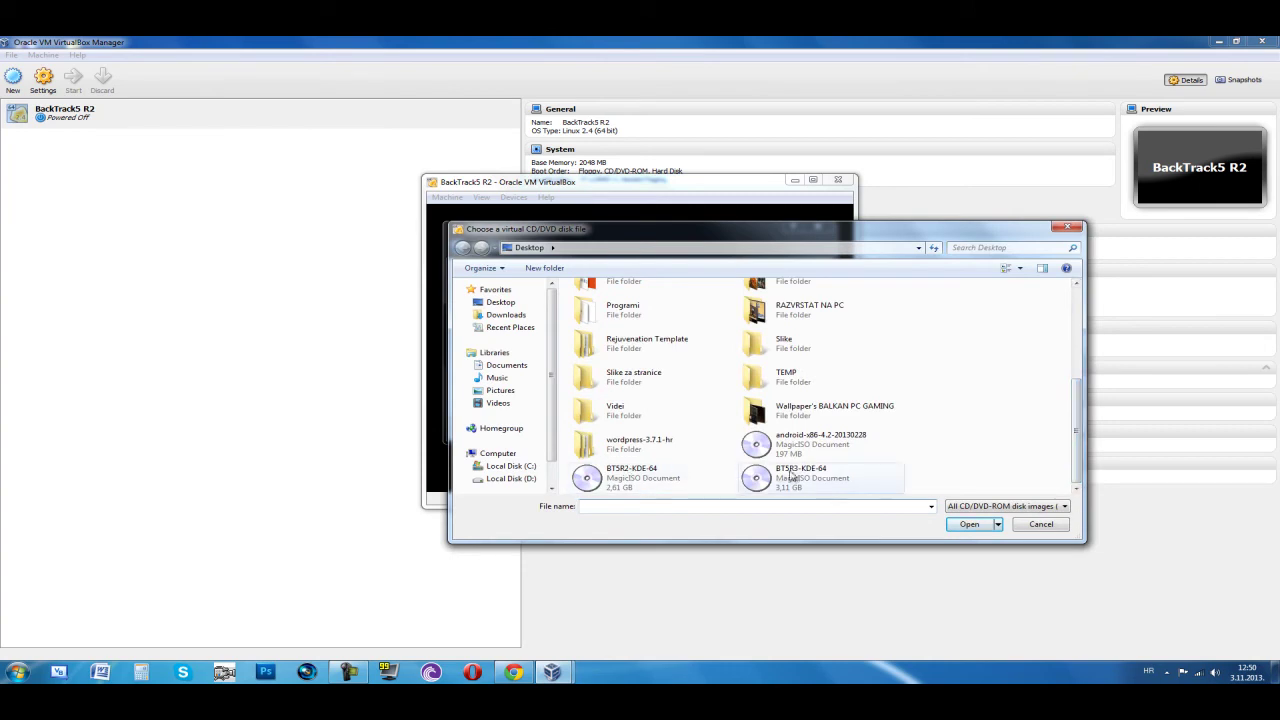
click(661, 475)
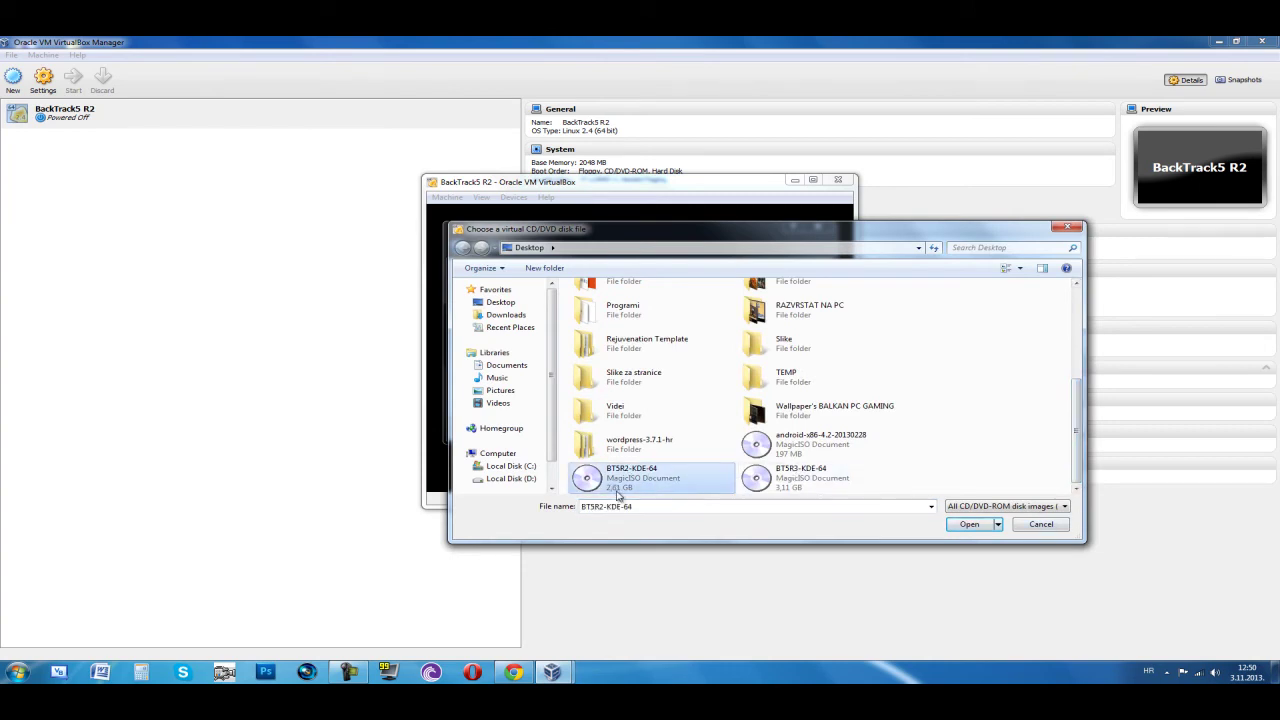
click(969, 527)
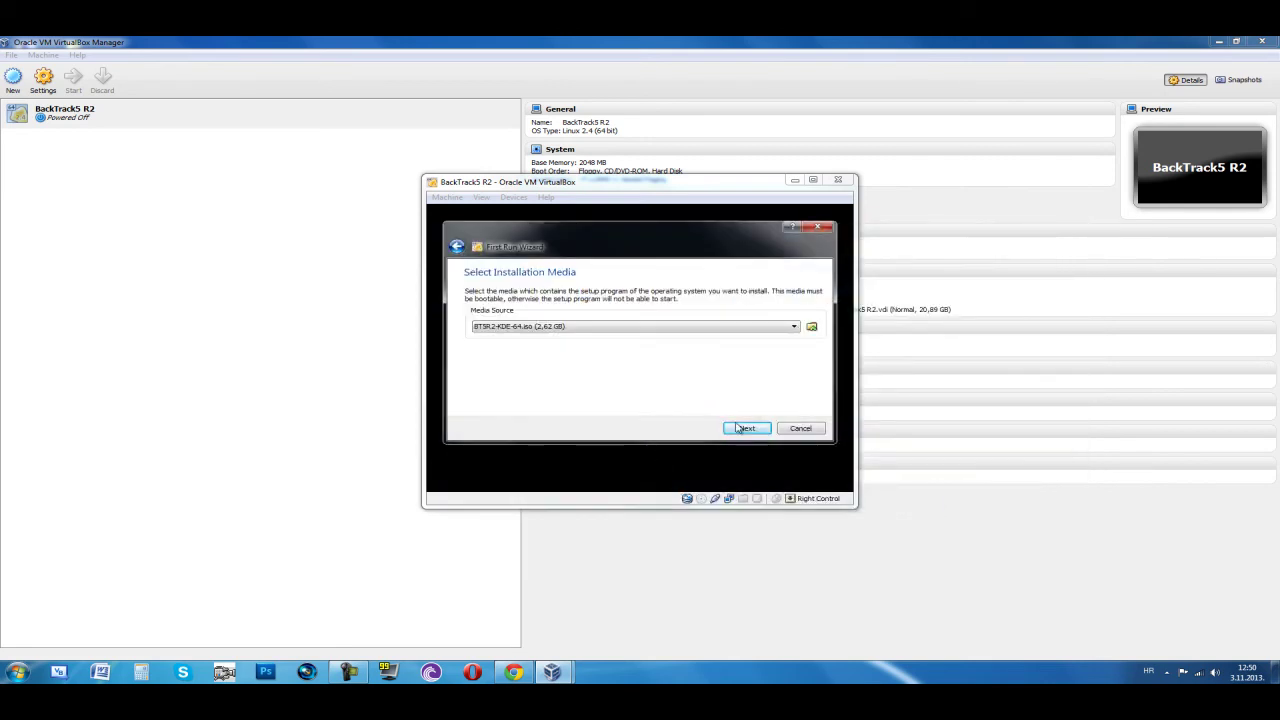
click(745, 430)
click(745, 430)
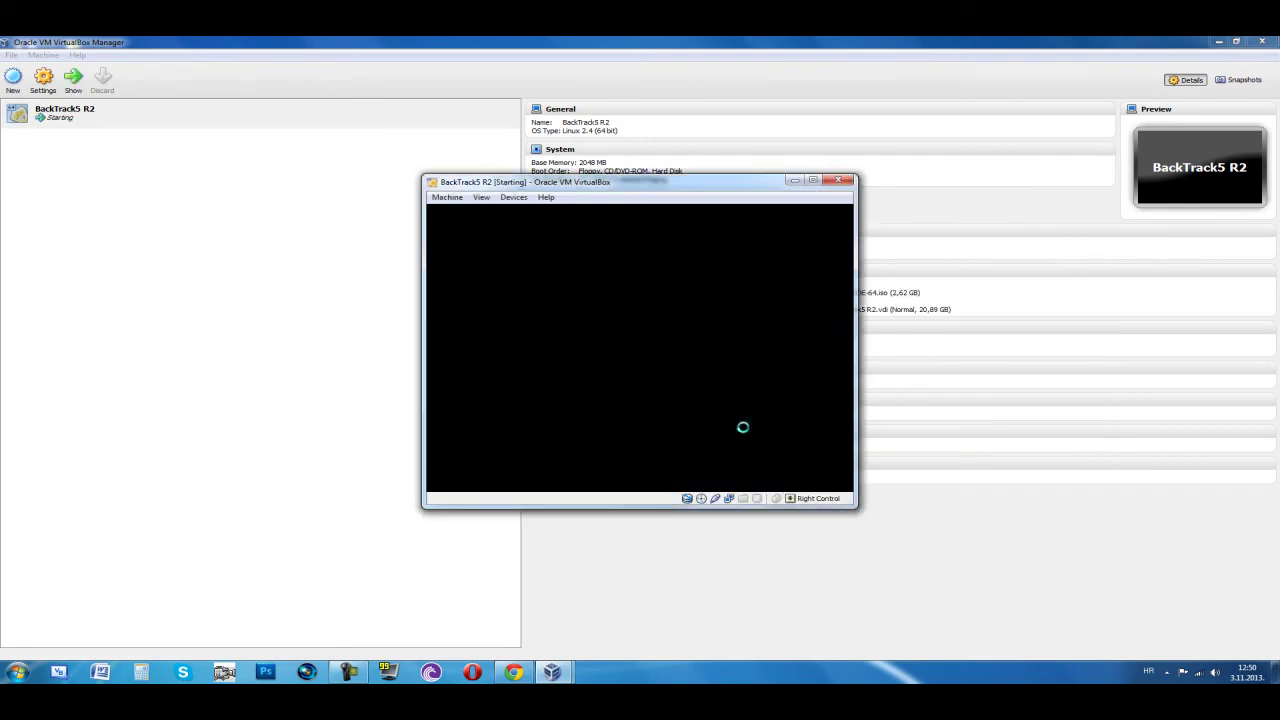
click(813, 181)
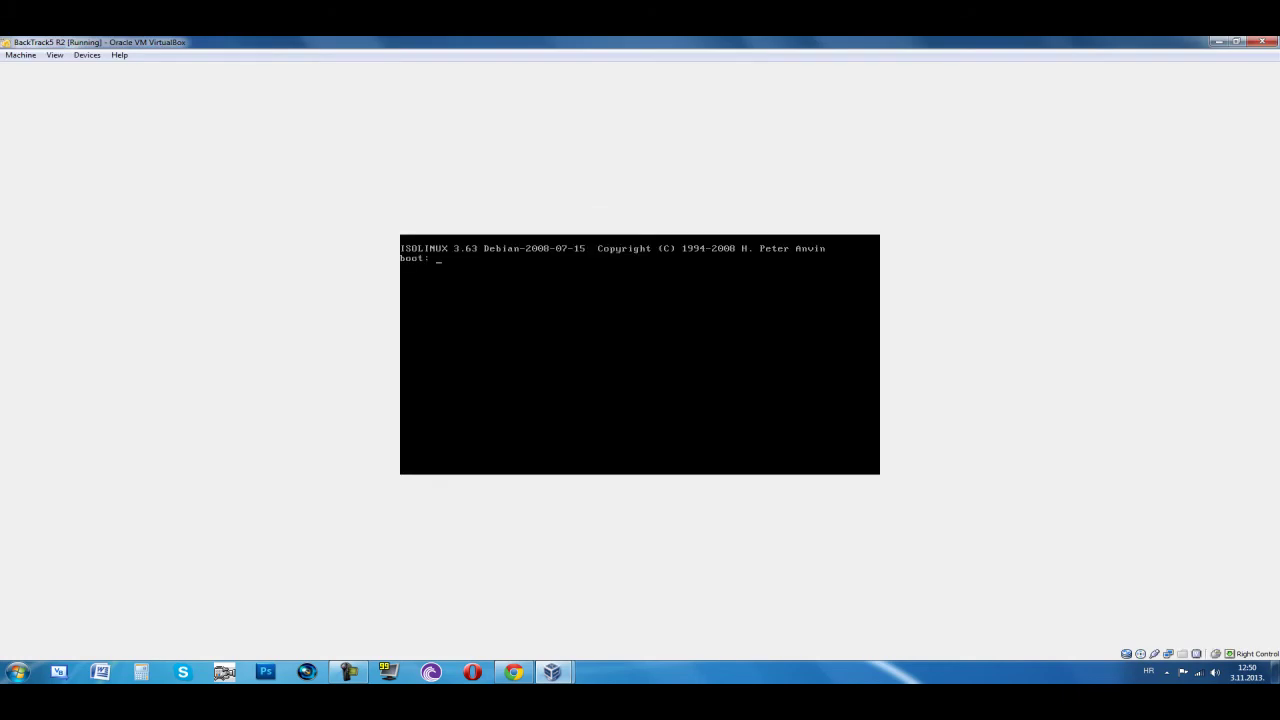
- Boot the BackTrack live system from the boot prompt and start its graphical desktop
key(Return)
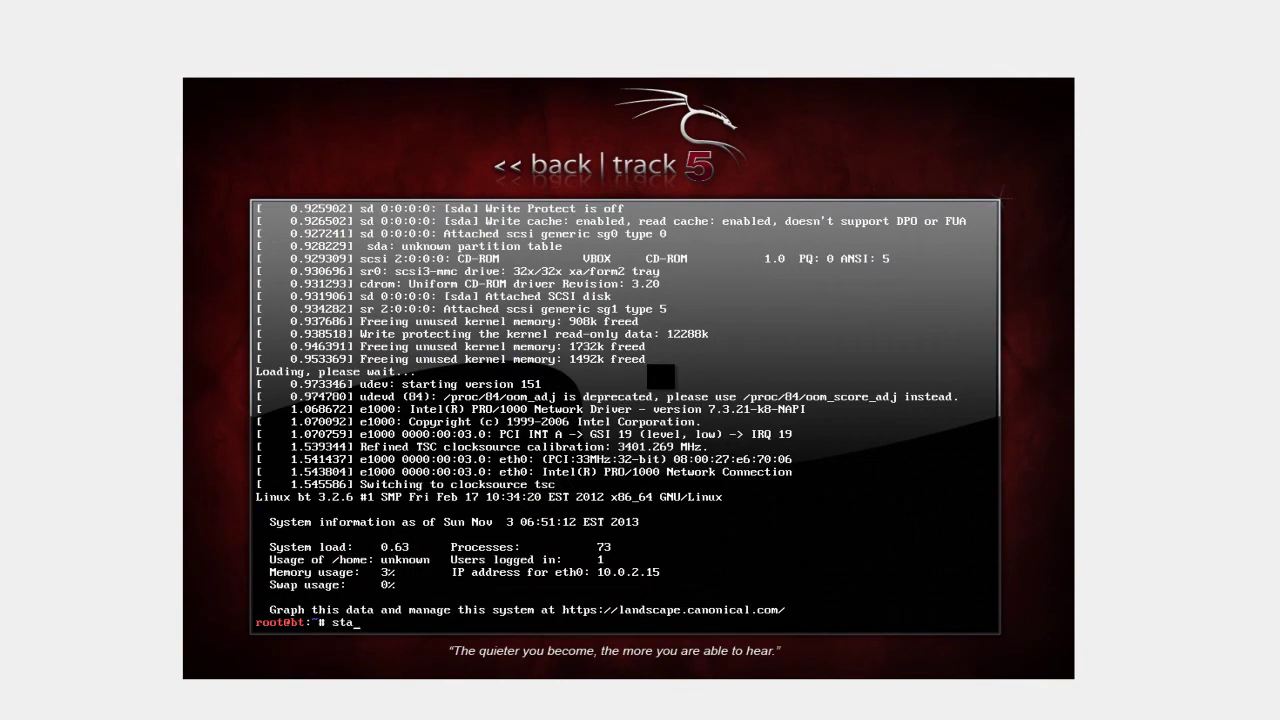
key(Return)
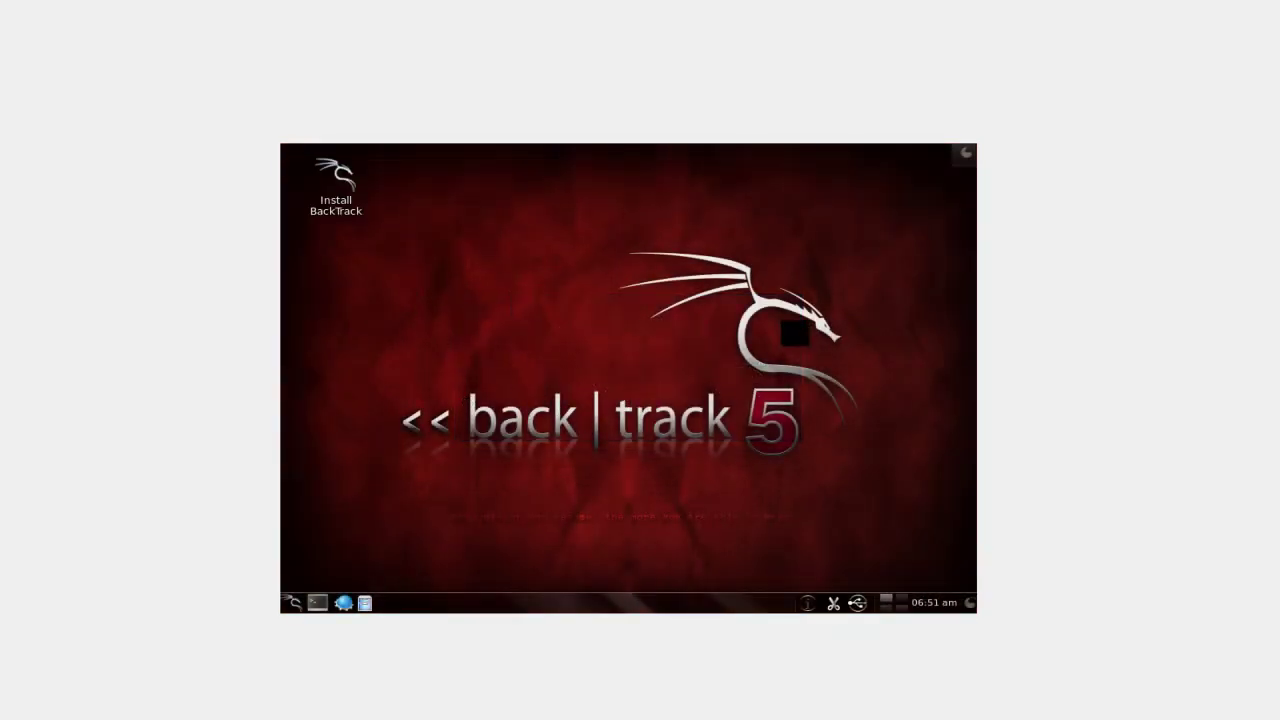
click(638, 467)
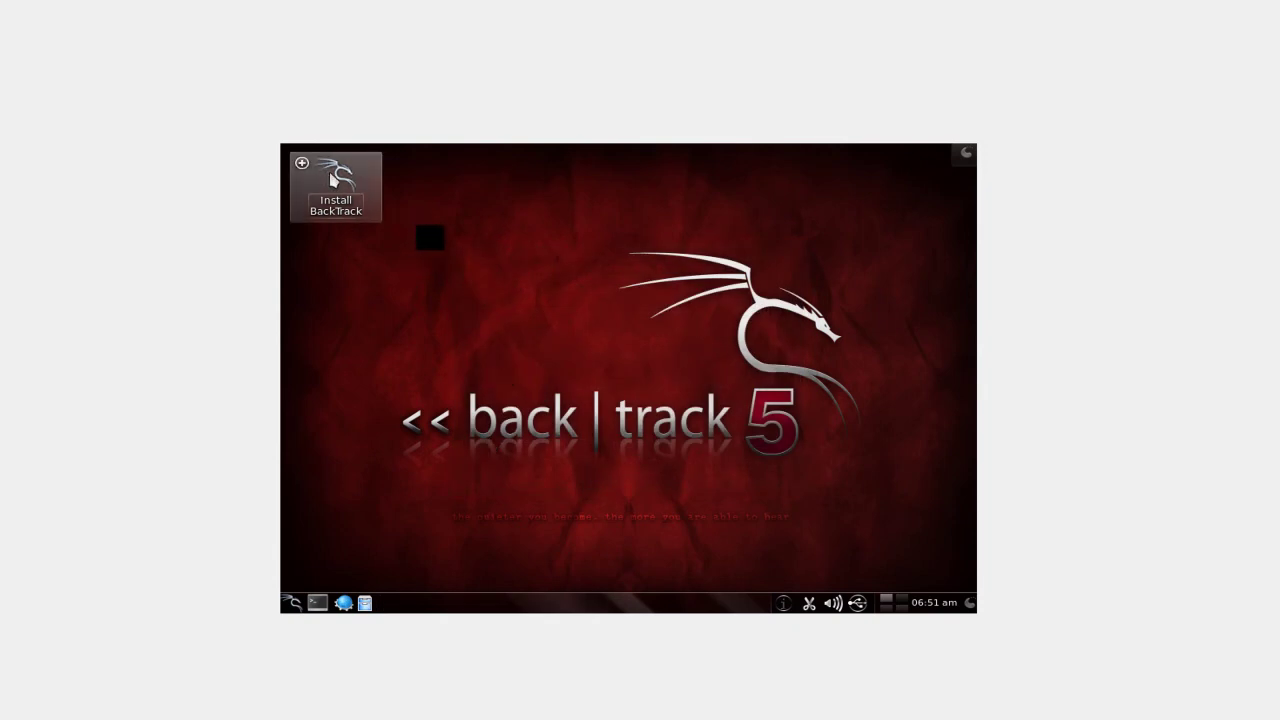
- Launch the Install BackTrack installer, choose Hrvatski as the language and skip the network clock setup
right_click(334, 177)
click(352, 183)
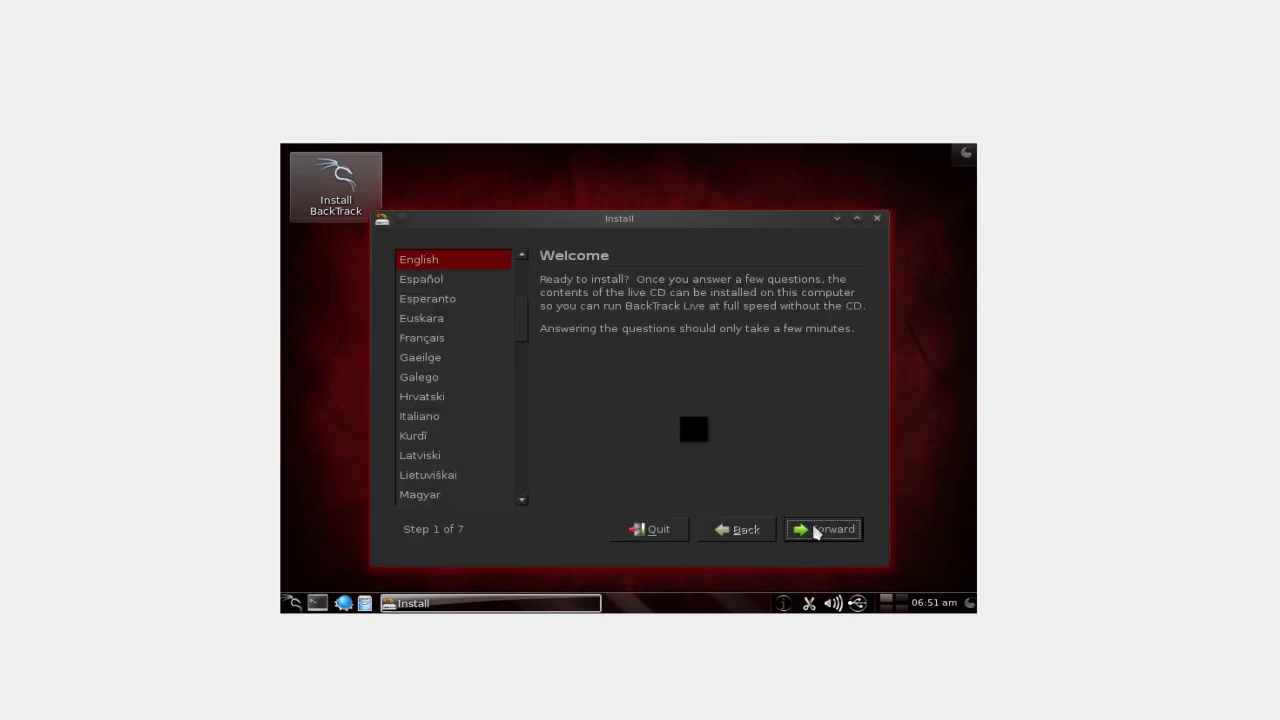
click(414, 400)
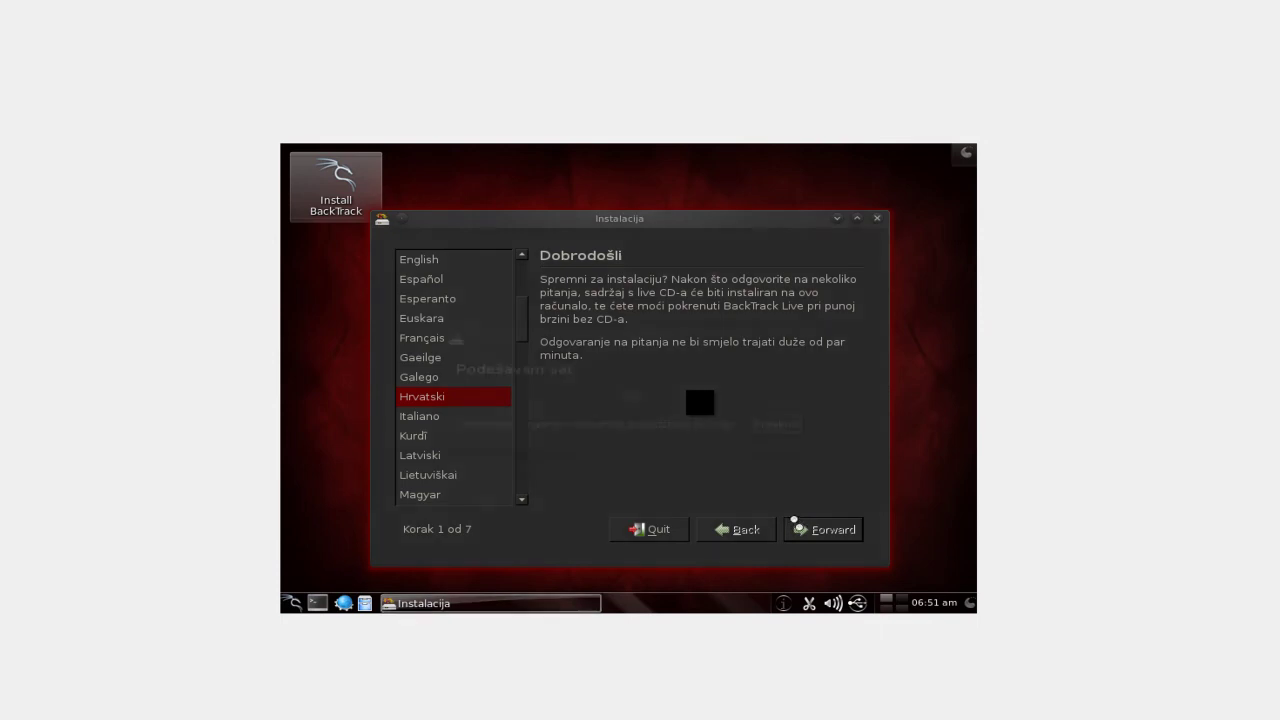
mouse_move(620, 343)
mouse_down()
mouse_move(666, 346)
mouse_move(597, 303)
mouse_move(731, 323)
mouse_move(606, 341)
mouse_move(669, 346)
mouse_move(589, 331)
mouse_move(614, 339)
mouse_up()
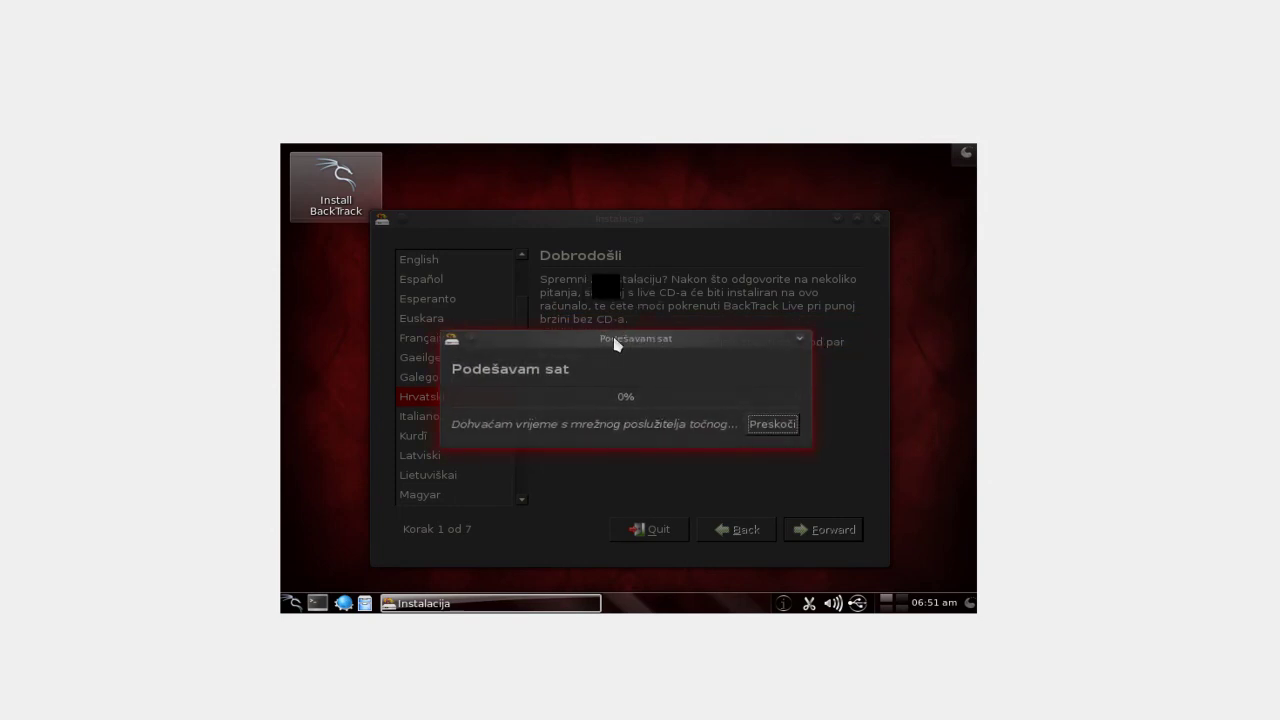
click(760, 428)
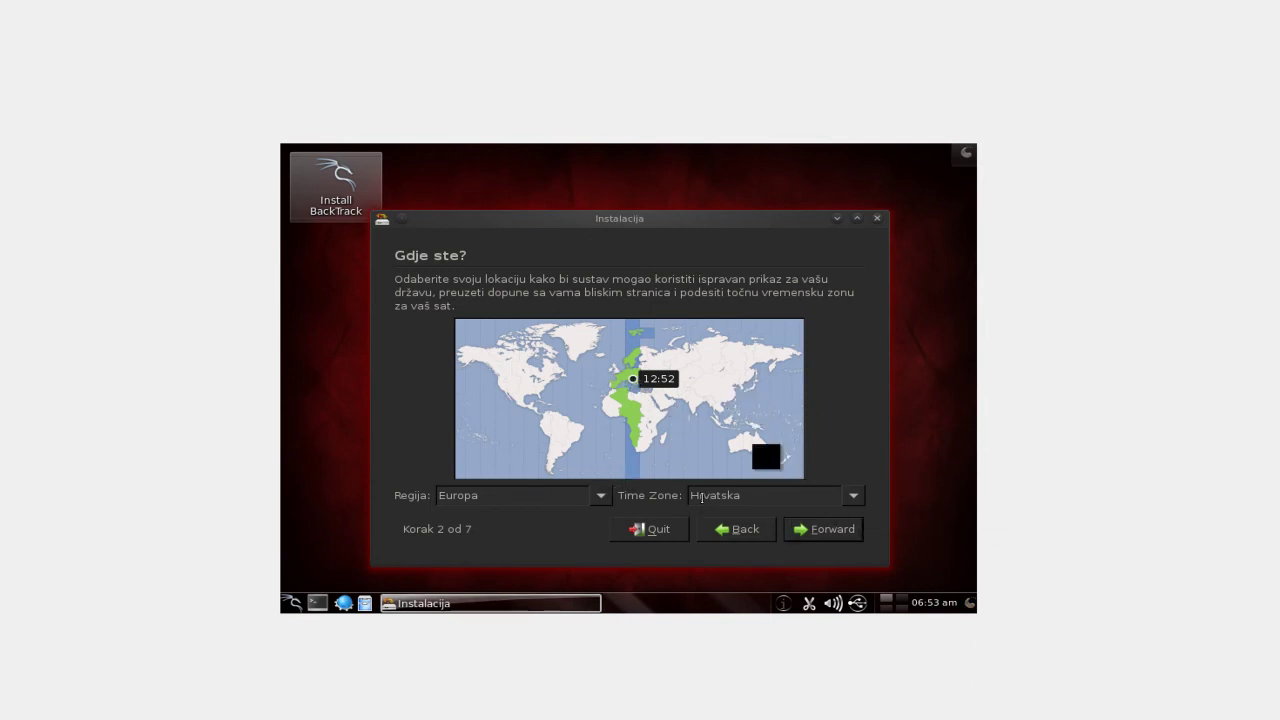
- Accept the Europa region with the Hrvatska time zone and manually choose the Croatia keyboard layout
click(829, 529)
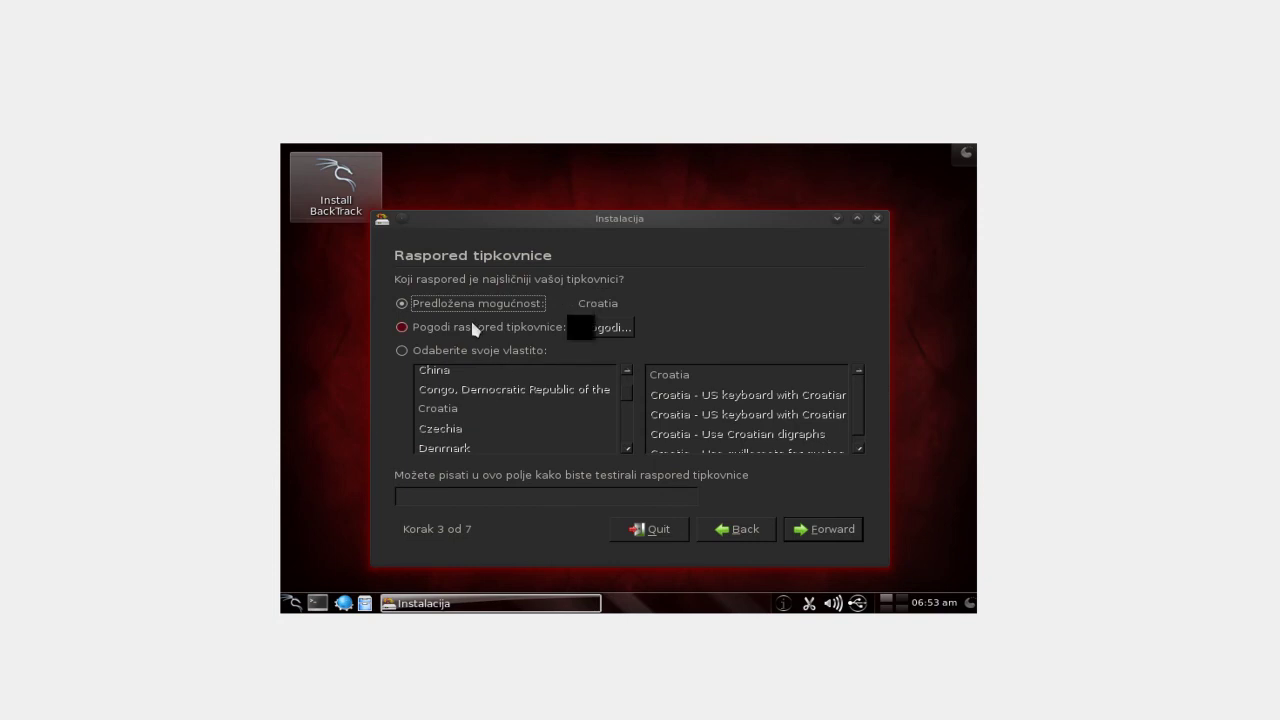
click(462, 350)
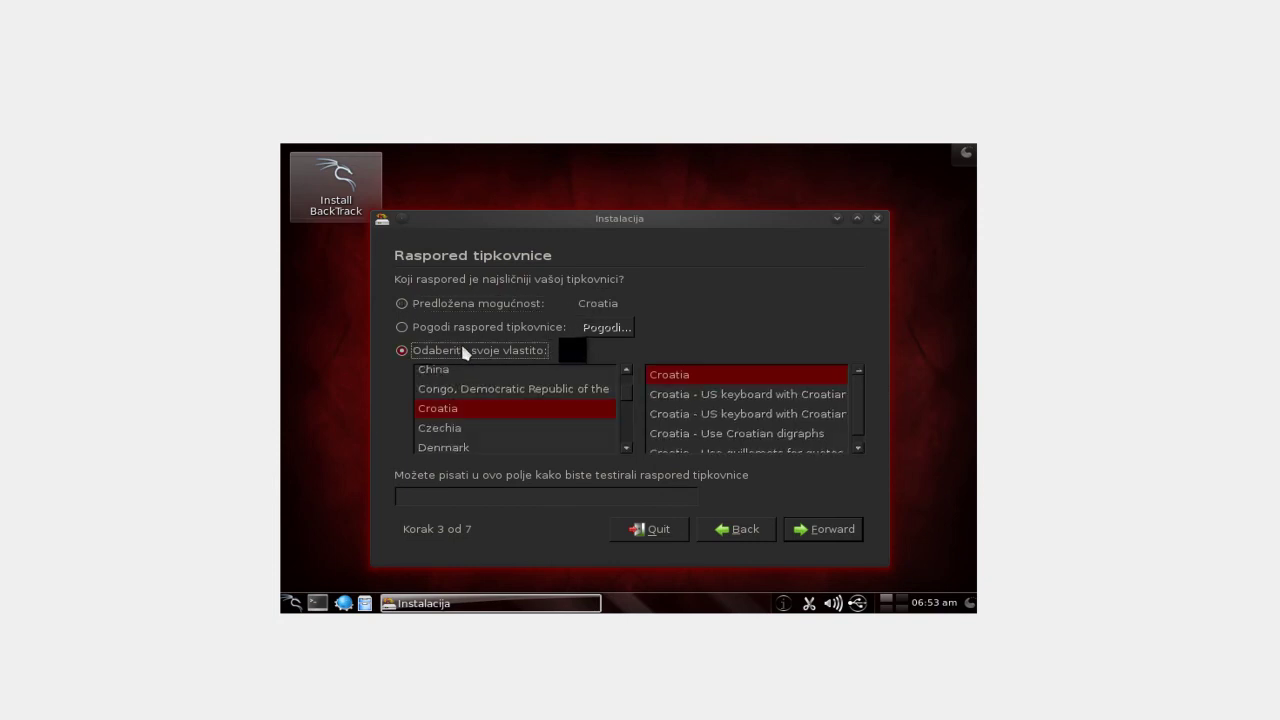
click(810, 533)
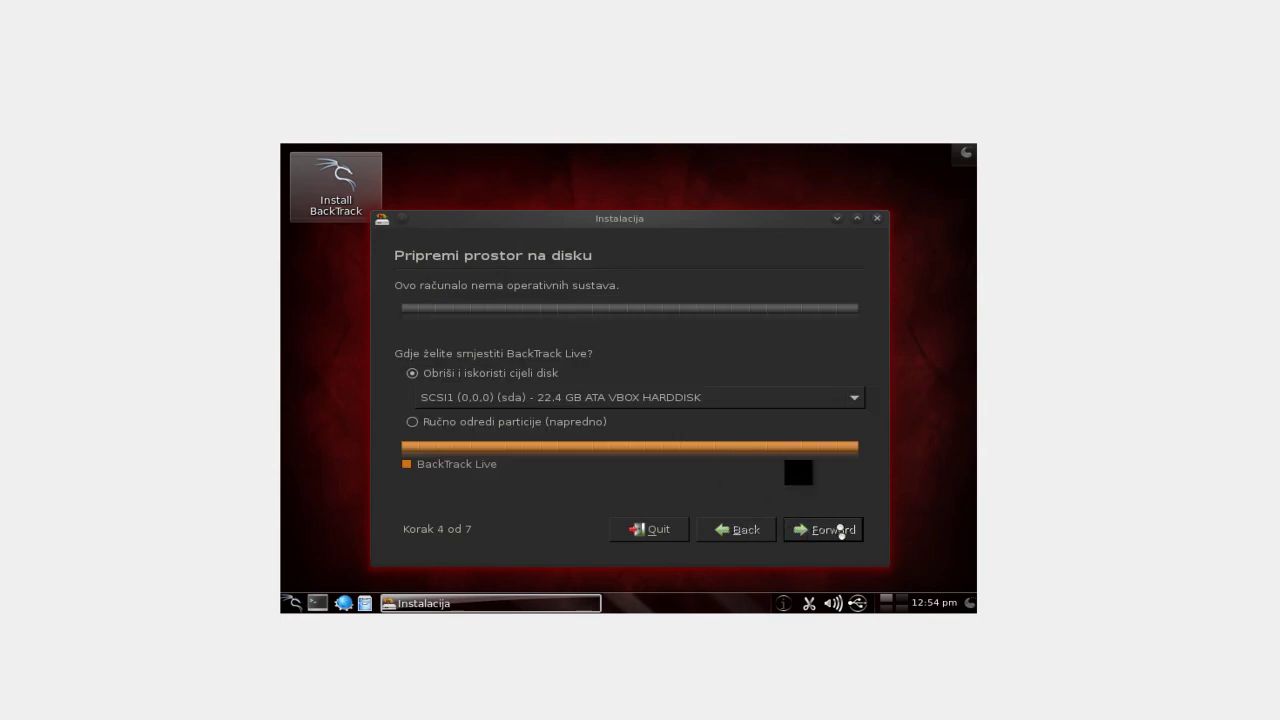
- Accept erasing and using the entire VBOX hard disk and start the BackTrack installation
click(838, 531)
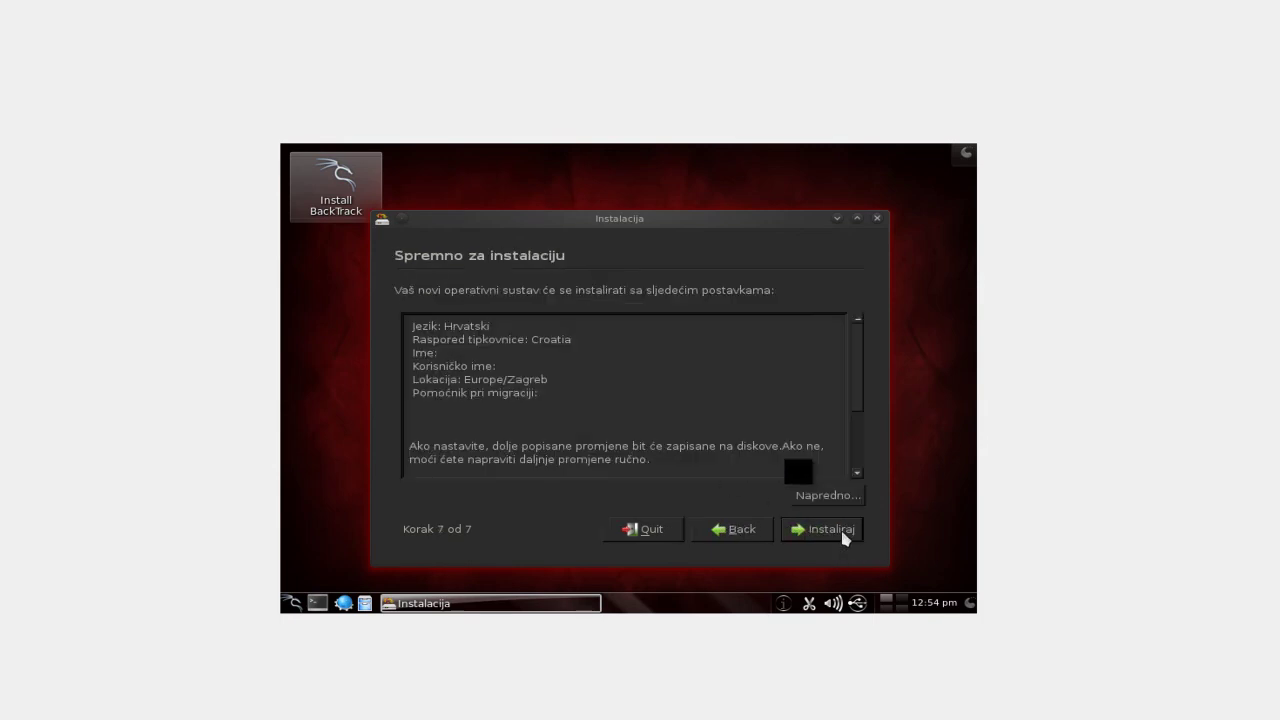
click(843, 533)
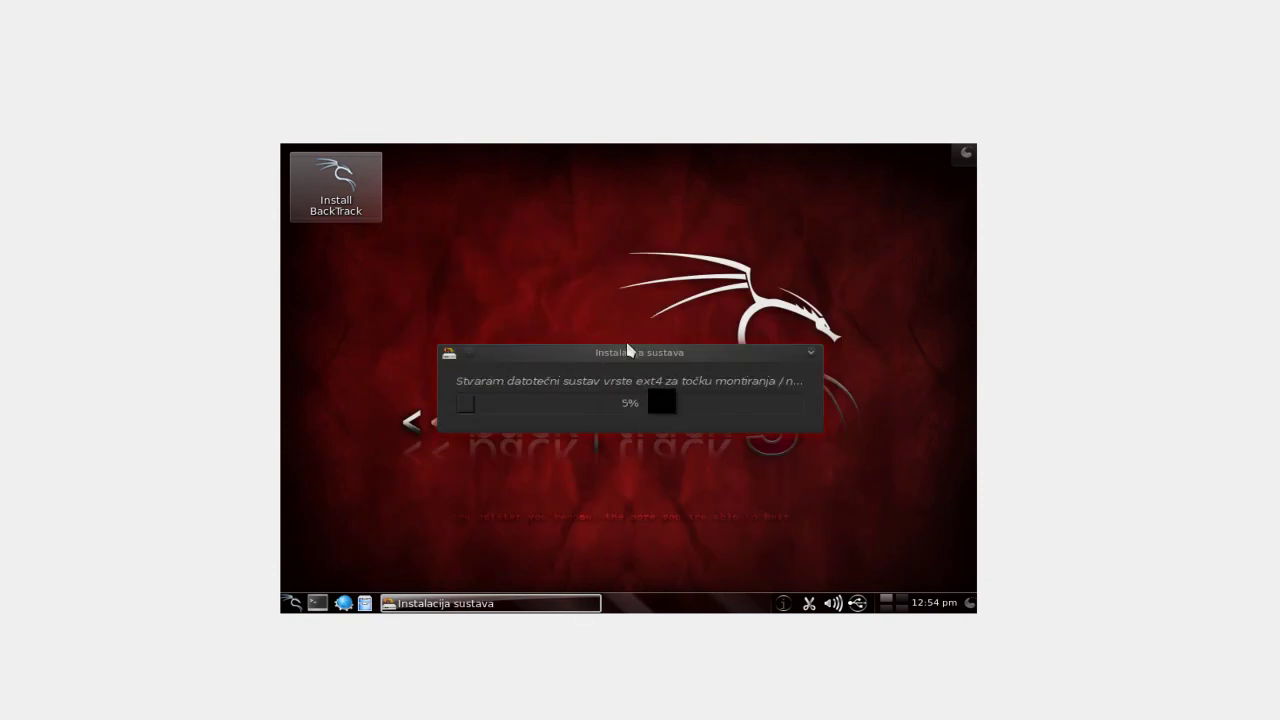
drag(623, 346, 633, 289)
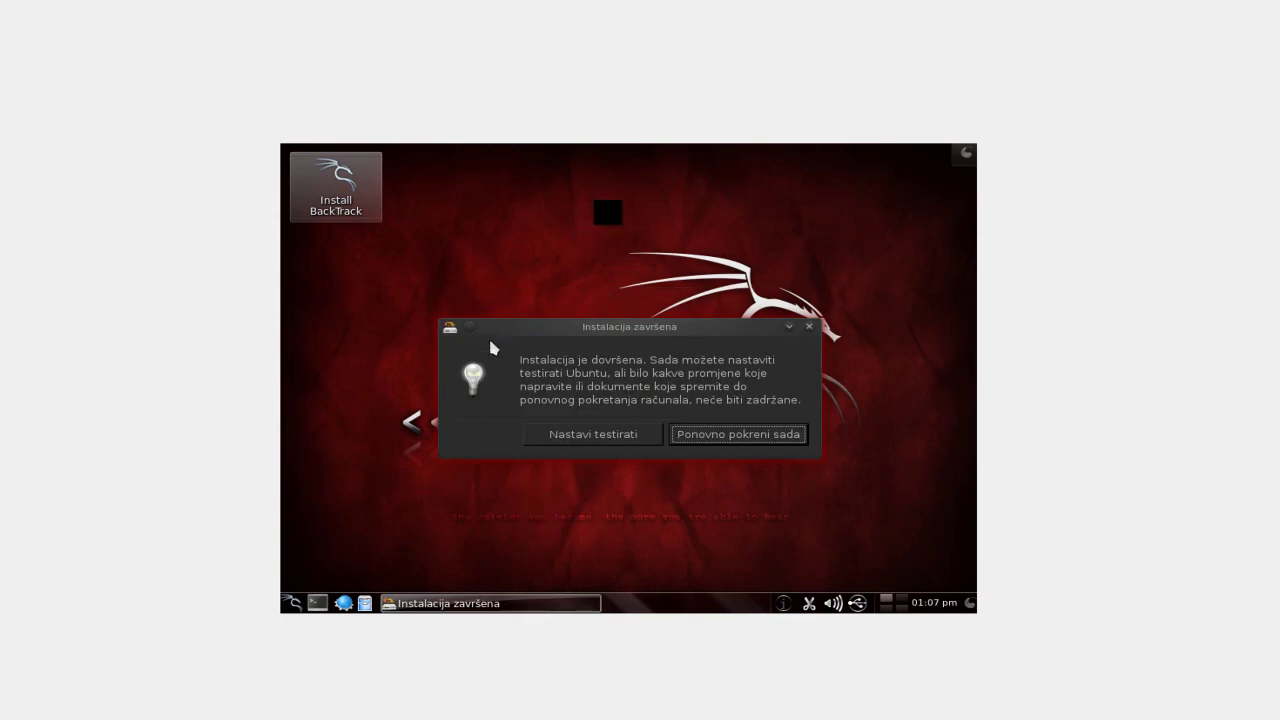
- Restart the virtual machine from the installation-complete dialog
drag(583, 336, 613, 316)
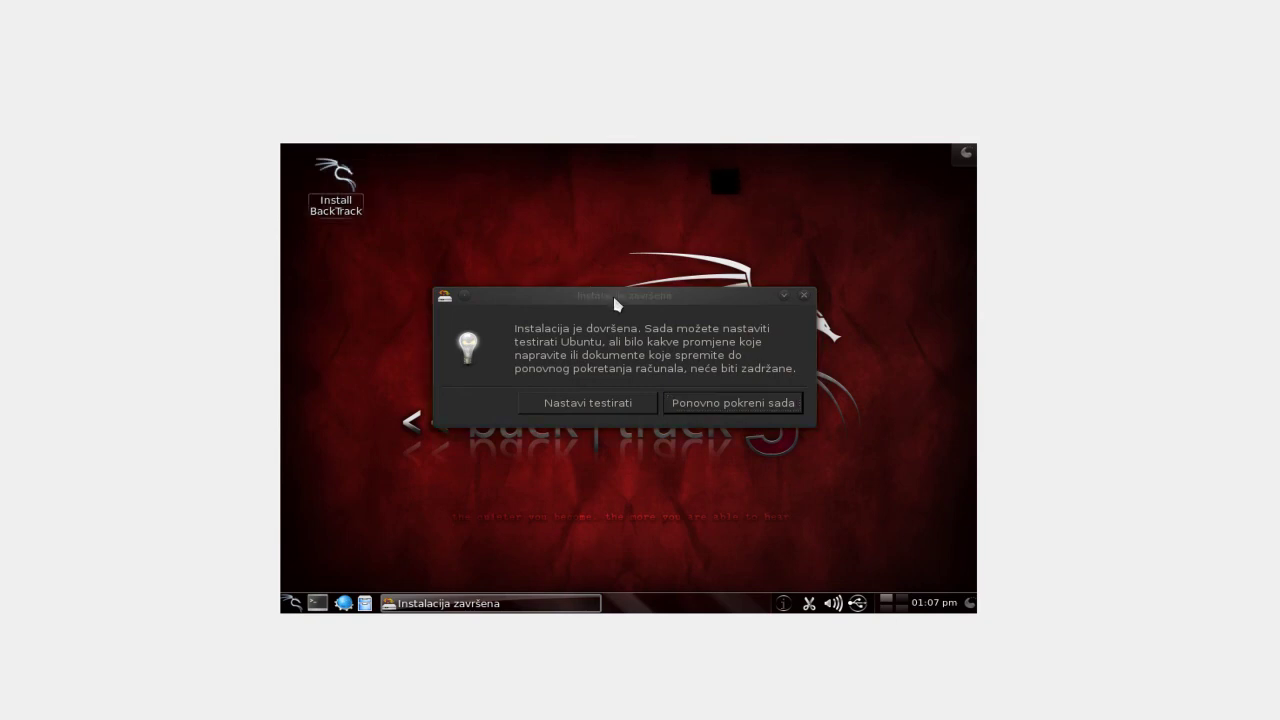
click(718, 402)
click(718, 402)
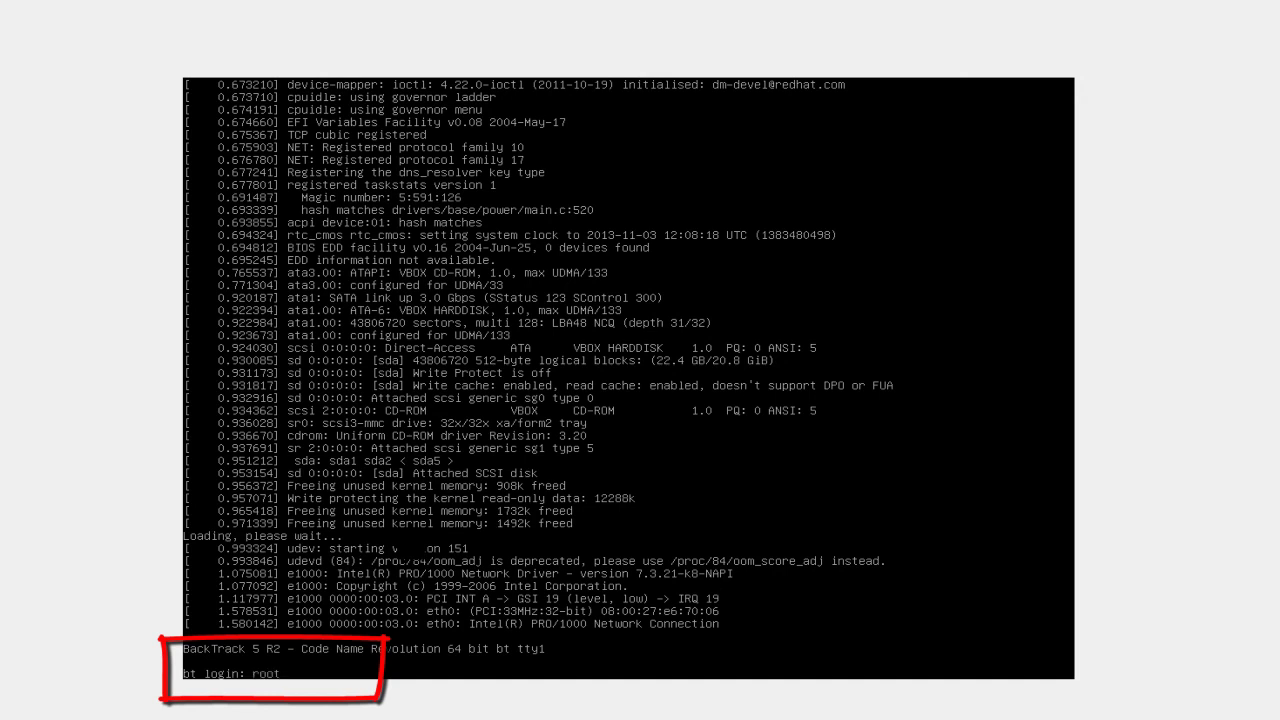
- Log in as root with the account password and start the graphical desktop with startx
key(Return)
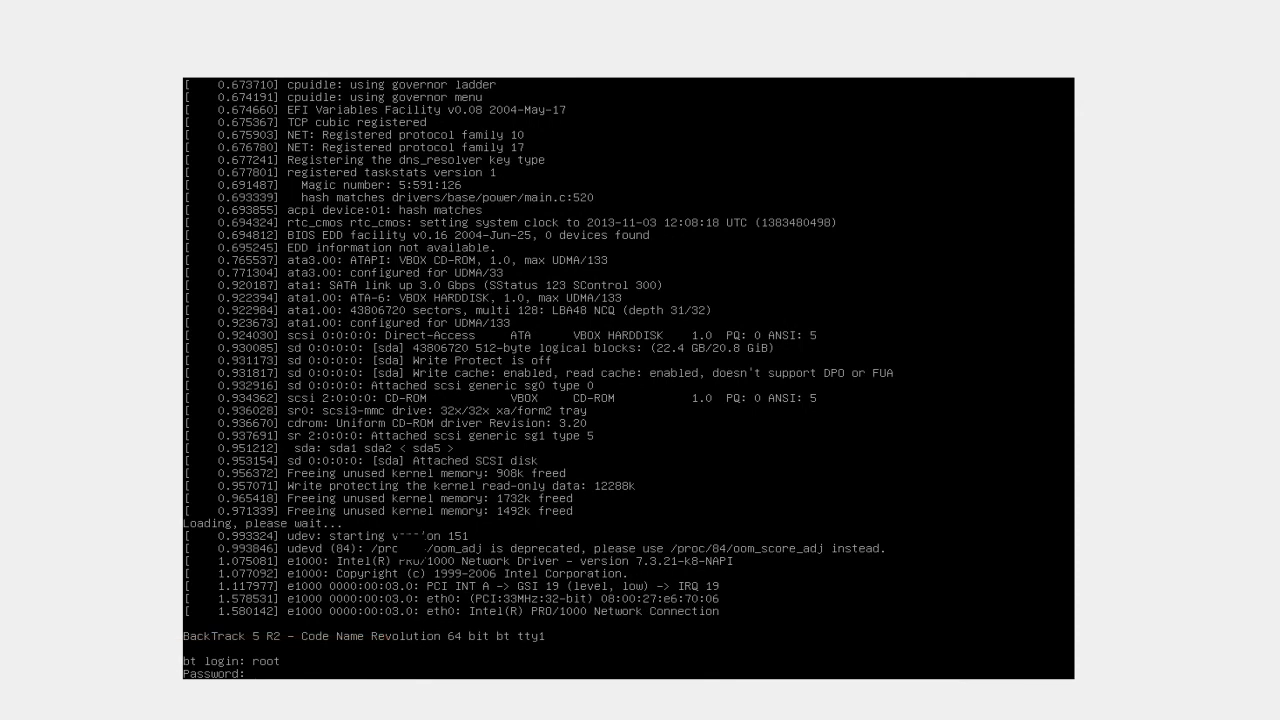
key(Return)
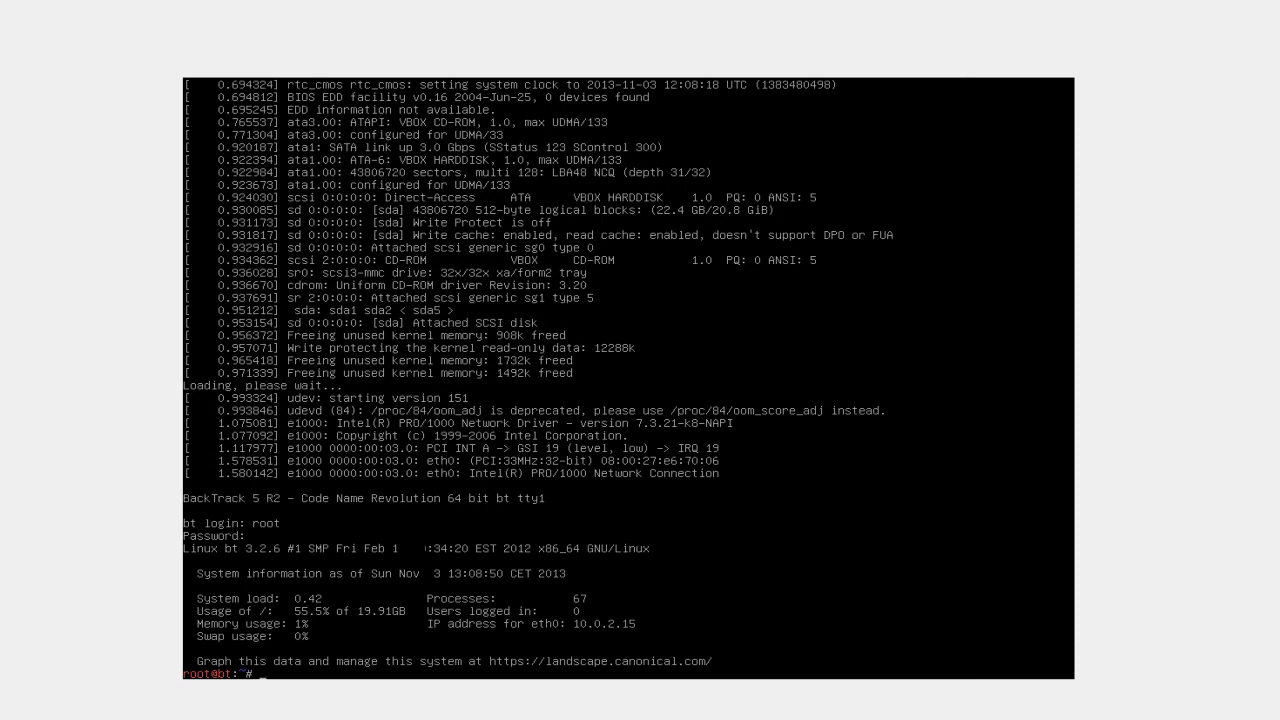
text(startx)
key(Return)
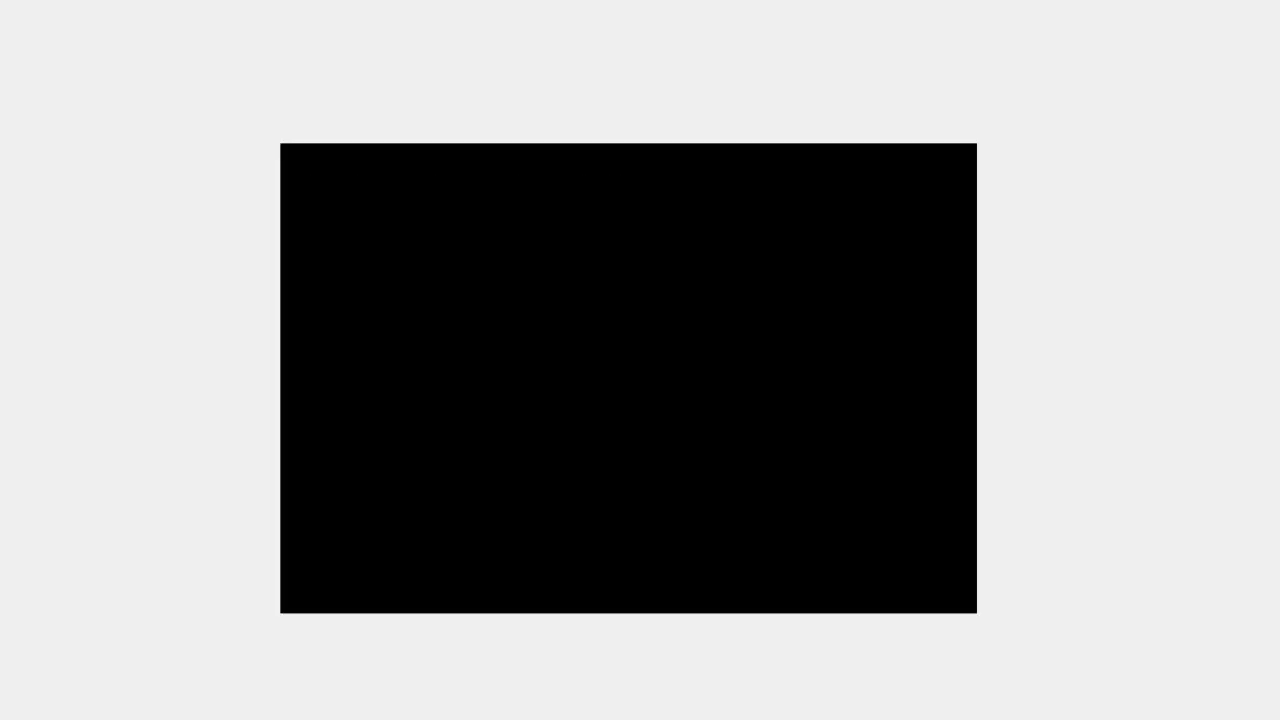